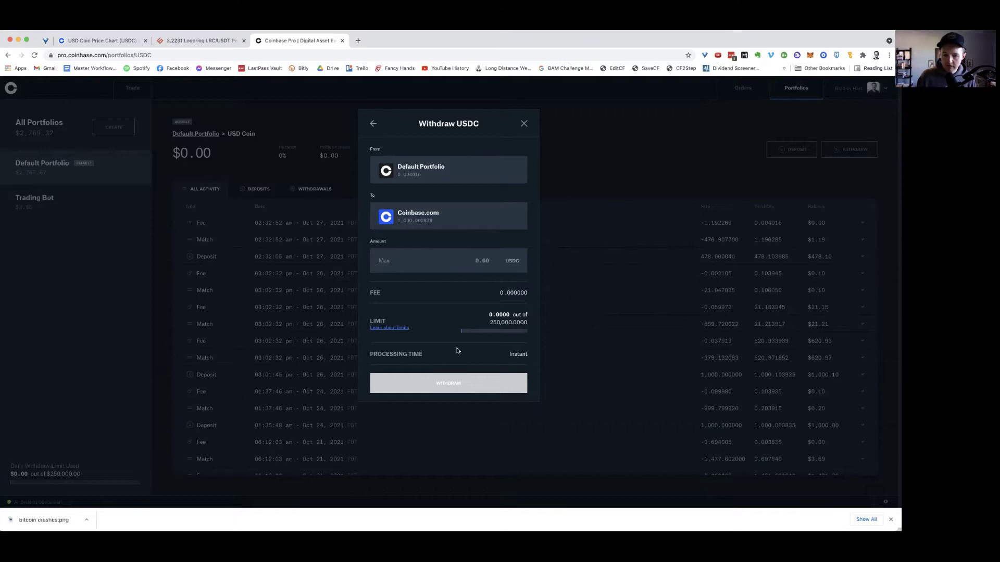
Step: Close the USDC withdrawal, check the USDC amount available to deposit from Coinbase.com, then close it
click(525, 125)
click(800, 151)
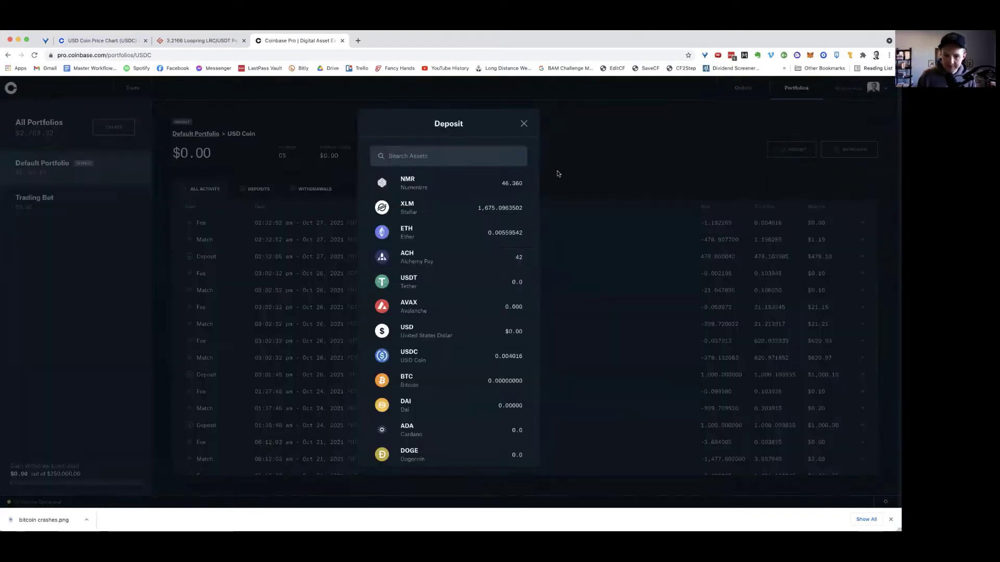
click(423, 351)
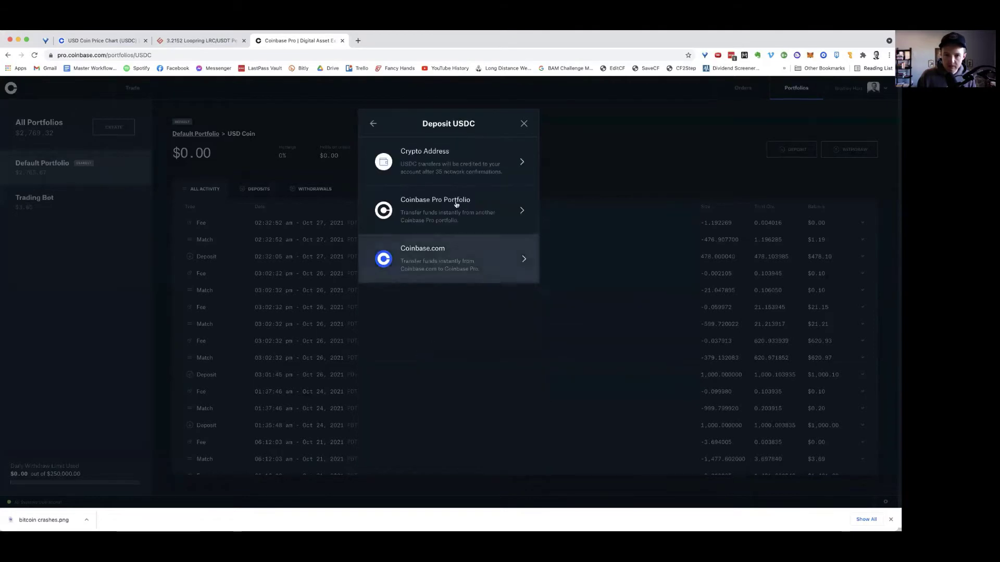
click(442, 258)
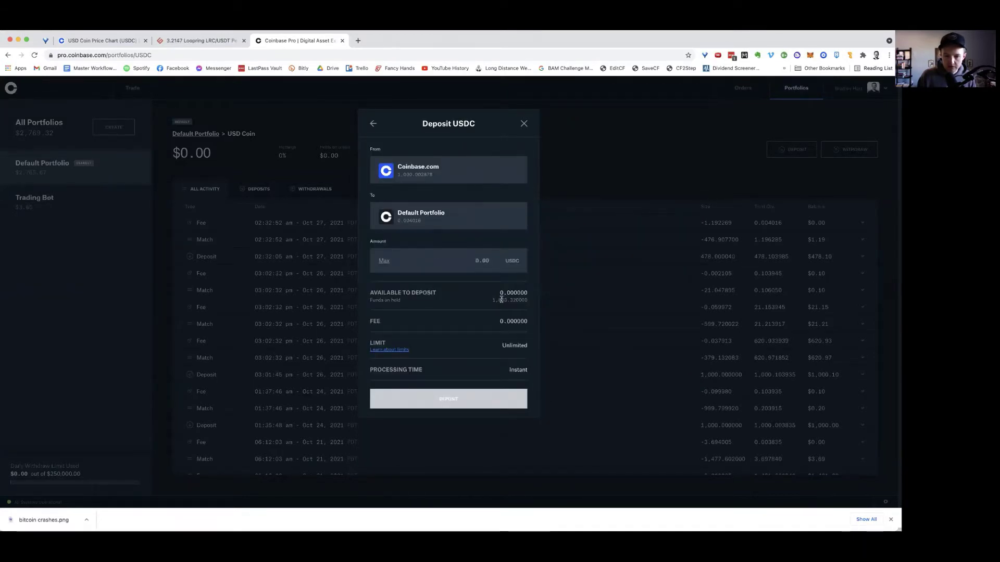
drag(495, 300, 527, 300)
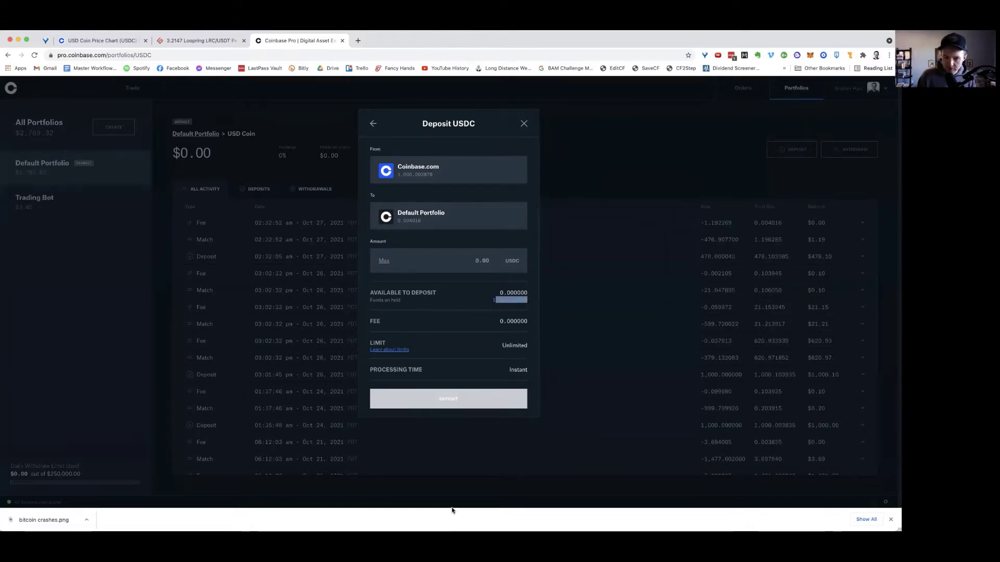
click(523, 124)
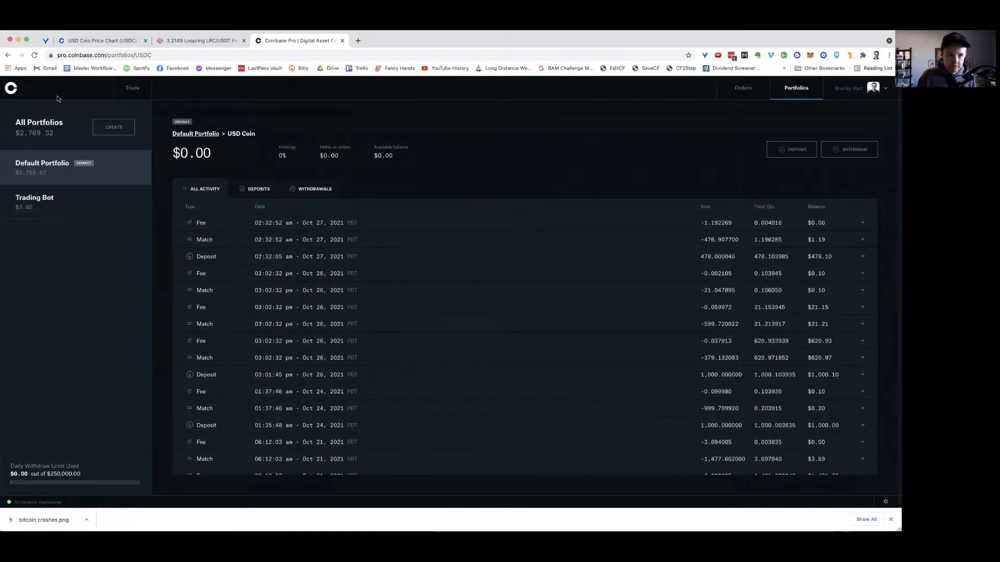
Step: From the Trade view, filter markets to USDC and open BTC-USDC
click(140, 88)
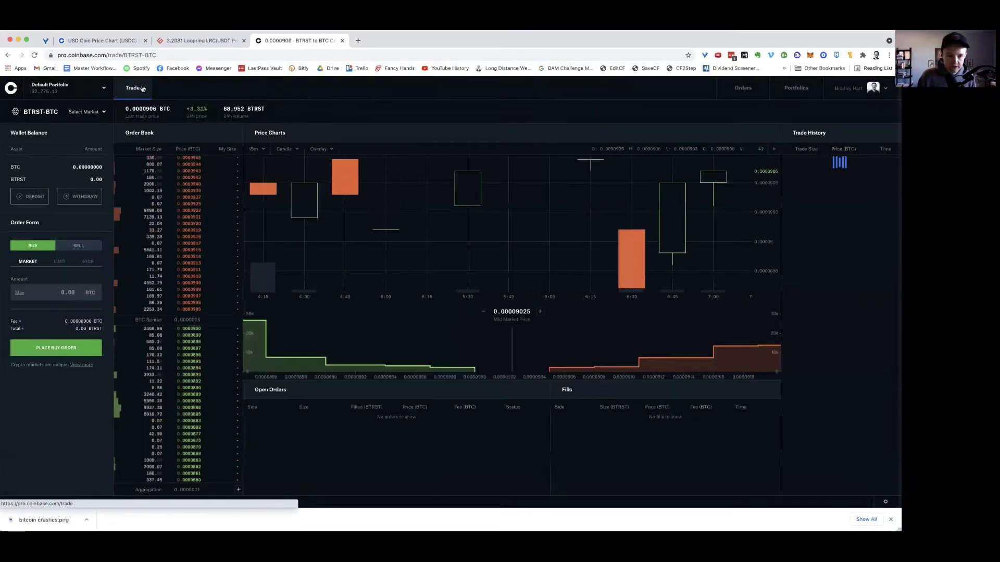
click(79, 110)
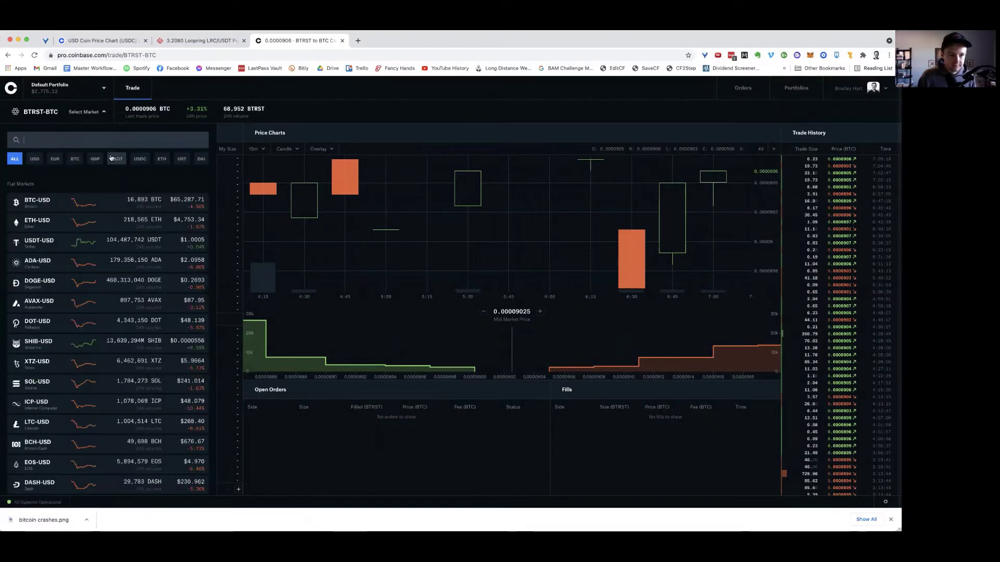
click(140, 158)
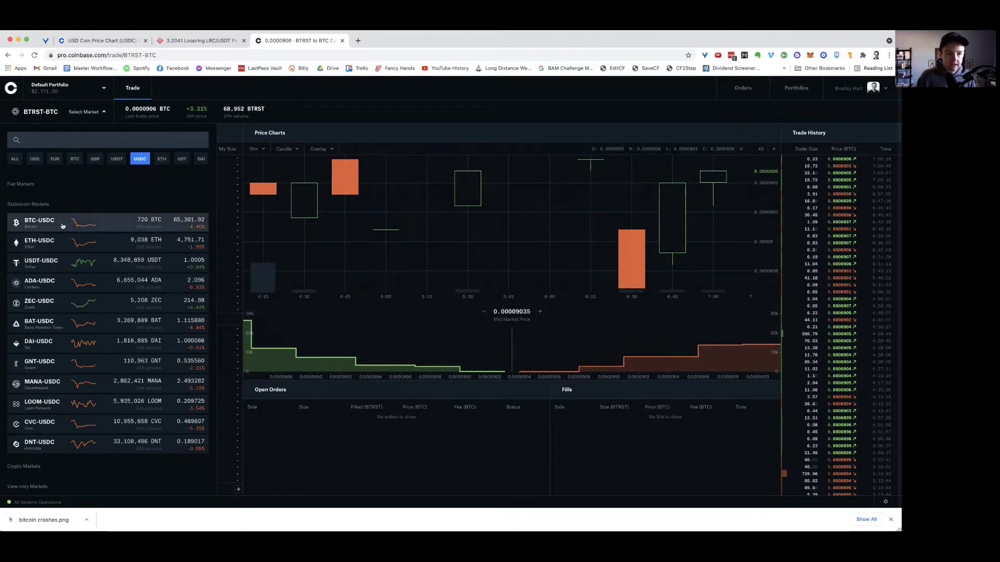
click(62, 226)
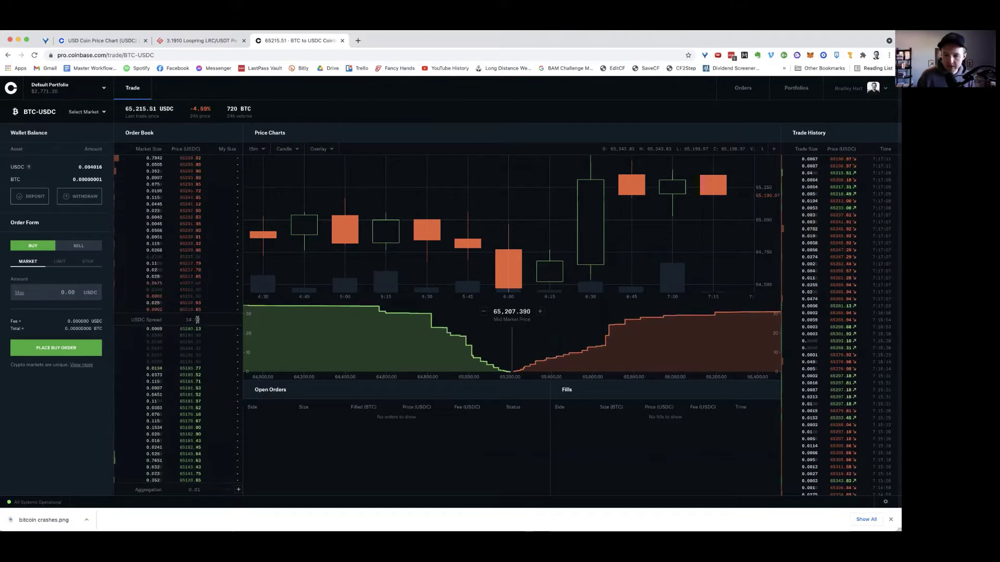
Step: Make the BTC buy a limit order priced at 65246.40 USDC using order book prices
click(59, 261)
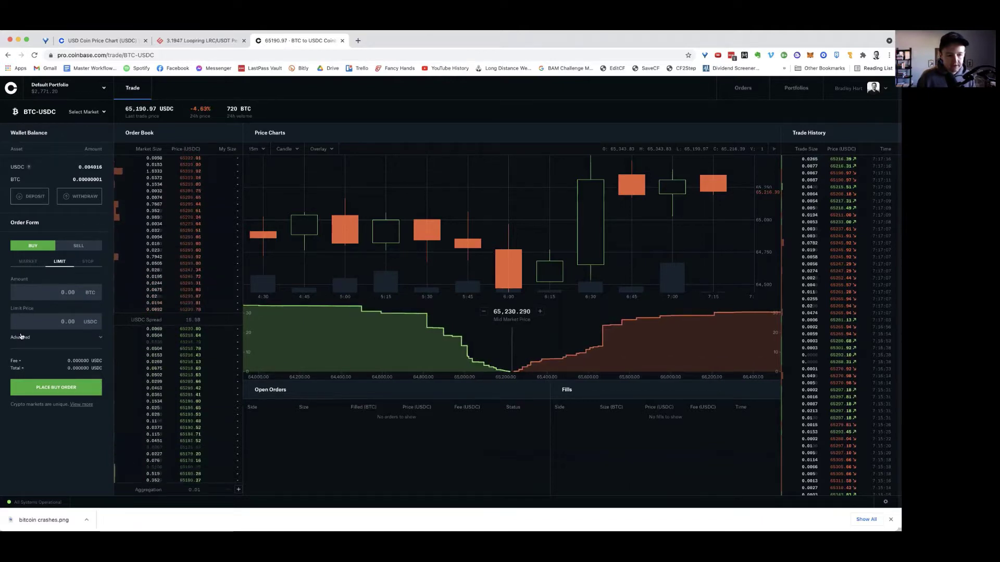
click(155, 313)
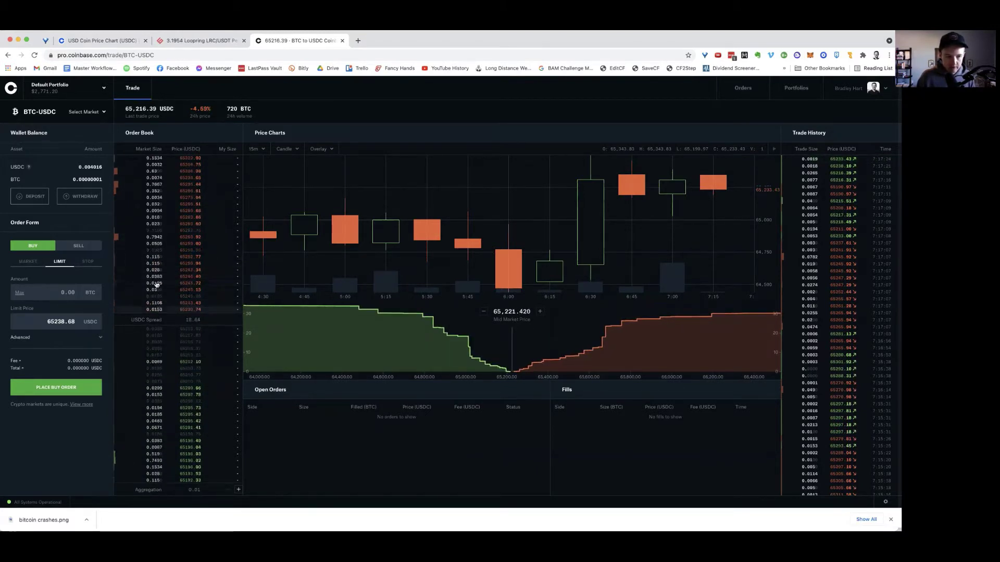
click(159, 255)
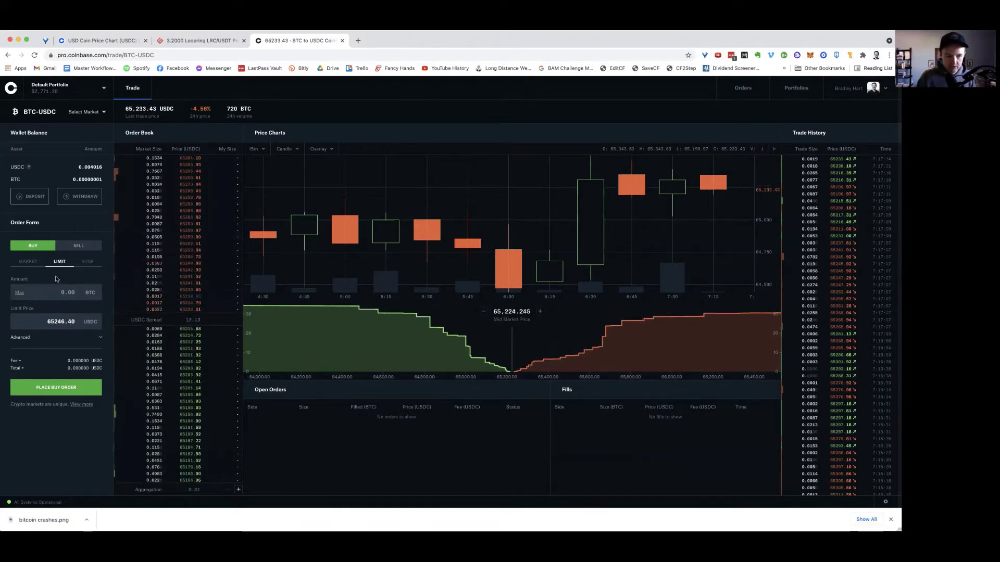
Step: Switch the BTC-USDC buy form back to a Market order
click(41, 267)
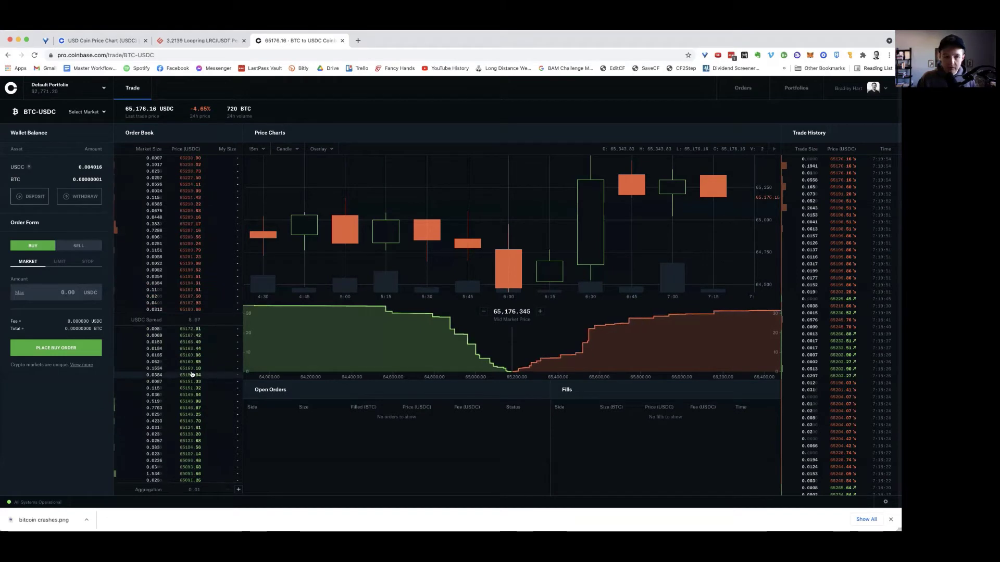
Step: On Coinbase, preview a $20000 Bitcoin buy to see its fee, then return to Coinbase Pro
click(78, 39)
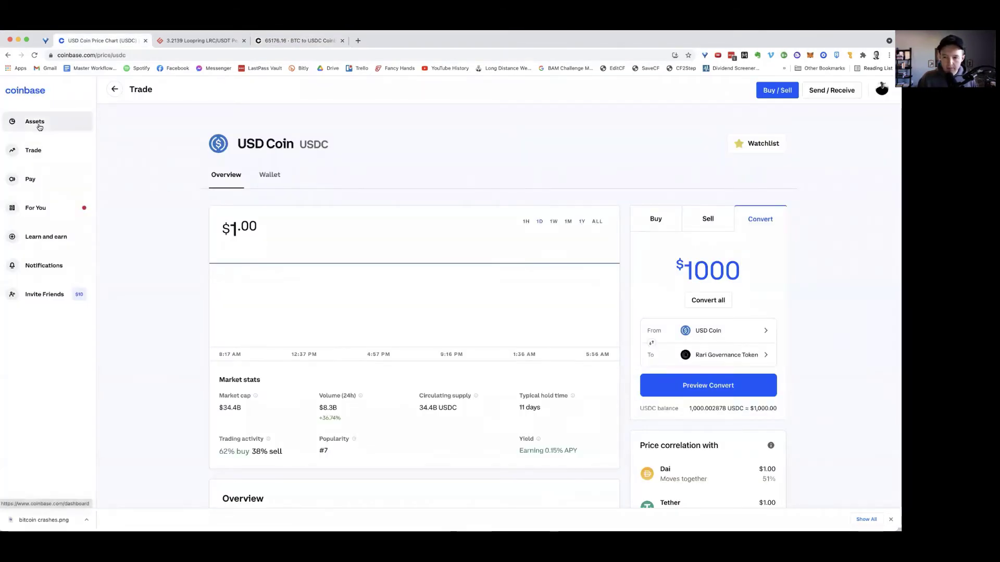
click(672, 221)
click(693, 344)
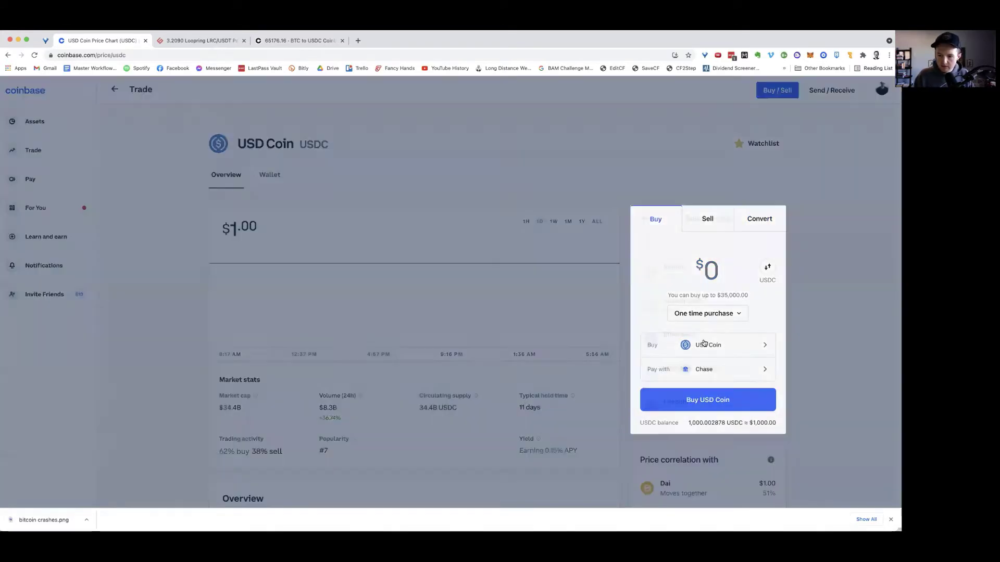
click(690, 281)
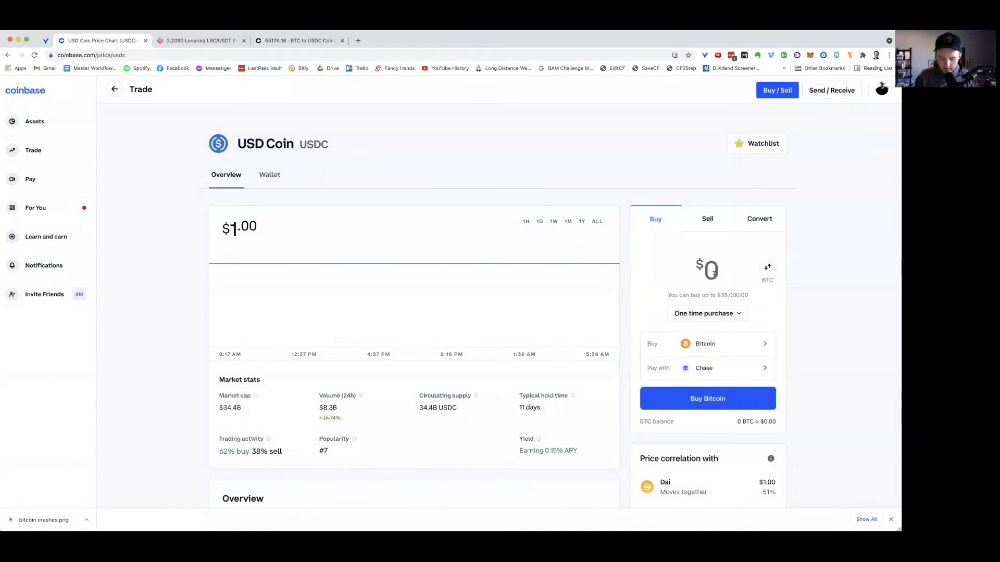
text(20000)
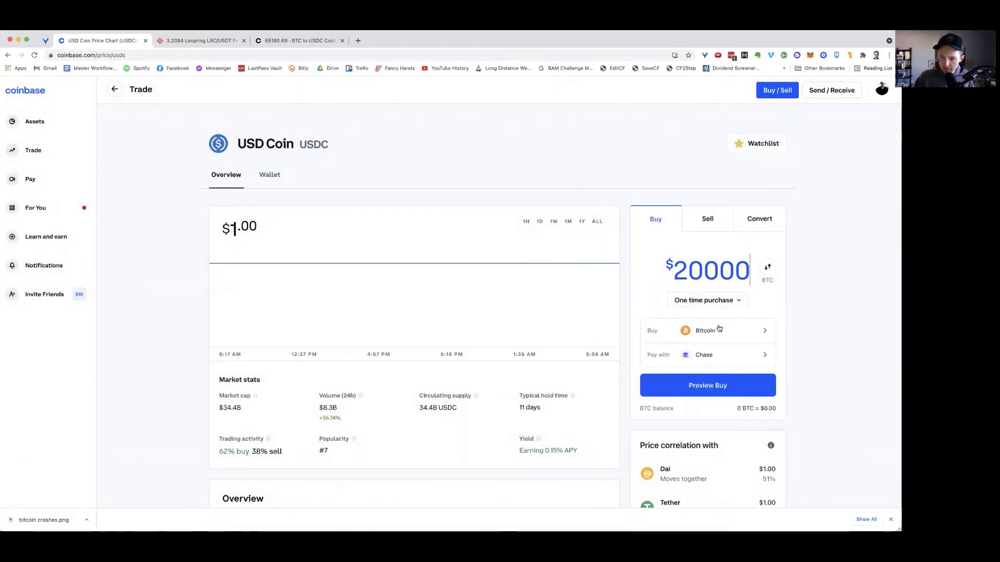
click(708, 384)
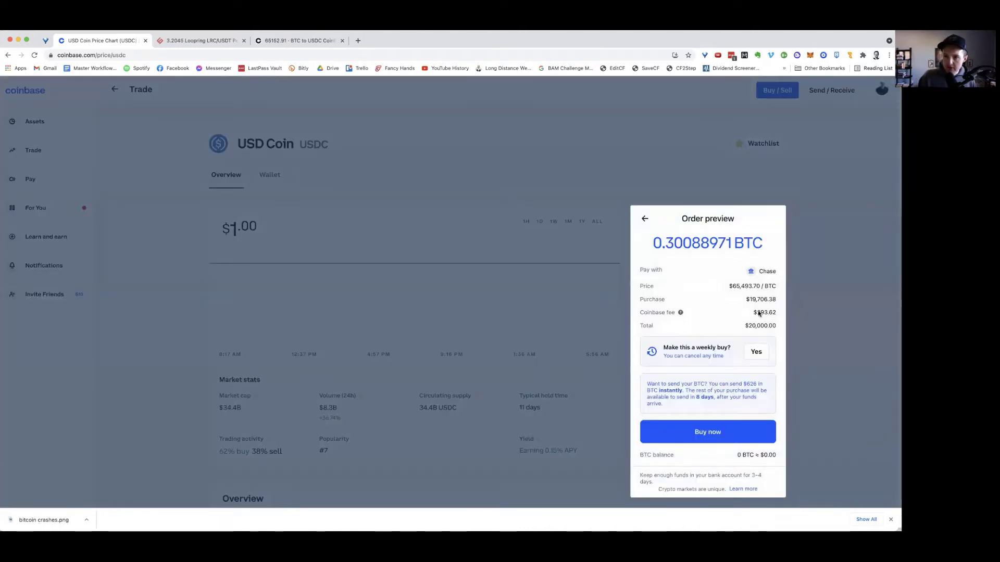
click(297, 42)
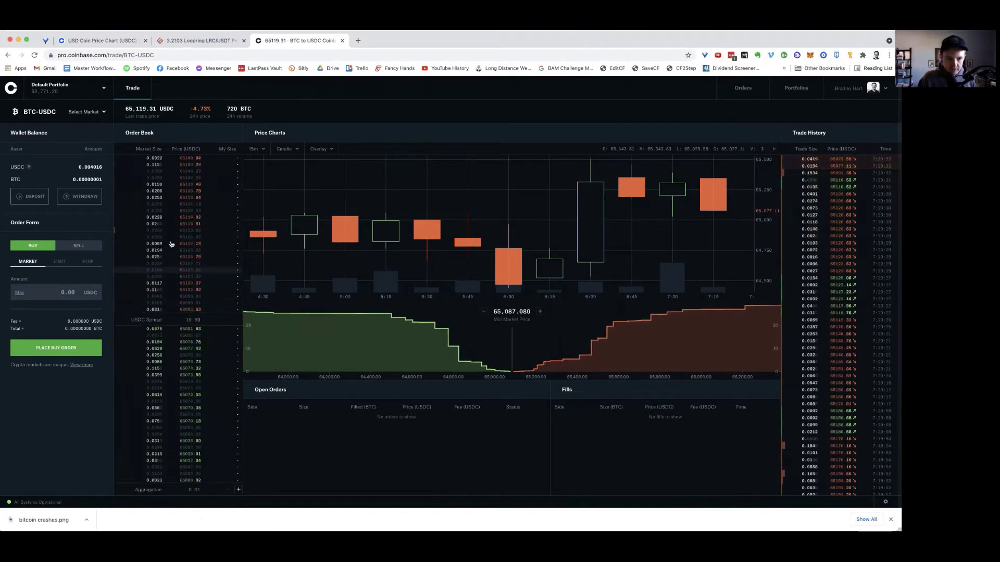
Step: Make the buy a .3 BTC limit order at 65191.87 USDC to see its 68.45 USDC fee
click(57, 263)
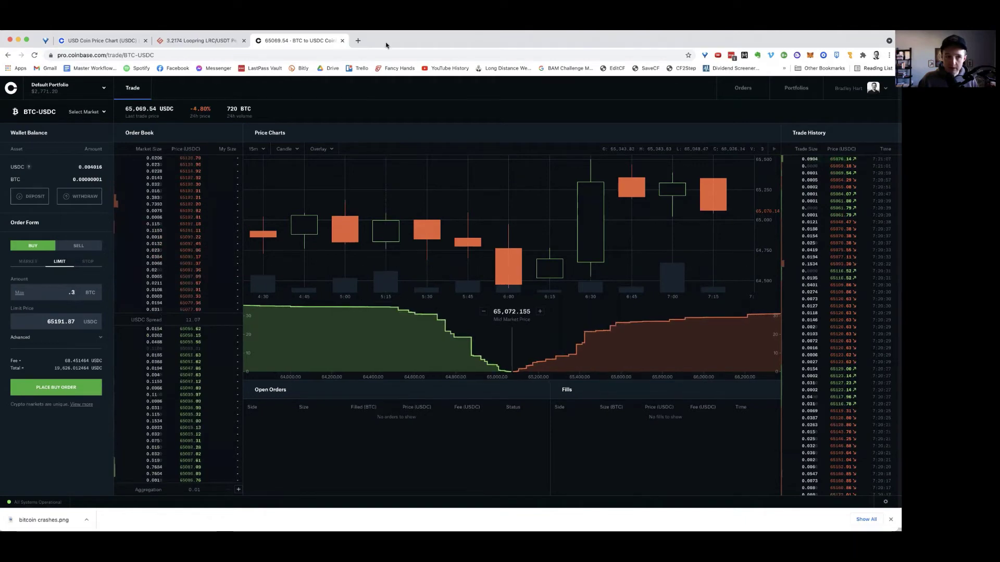
Step: Back out of the Bitcoin order preview to the $20000 buy panel, briefly checking Coinbase Pro
click(86, 37)
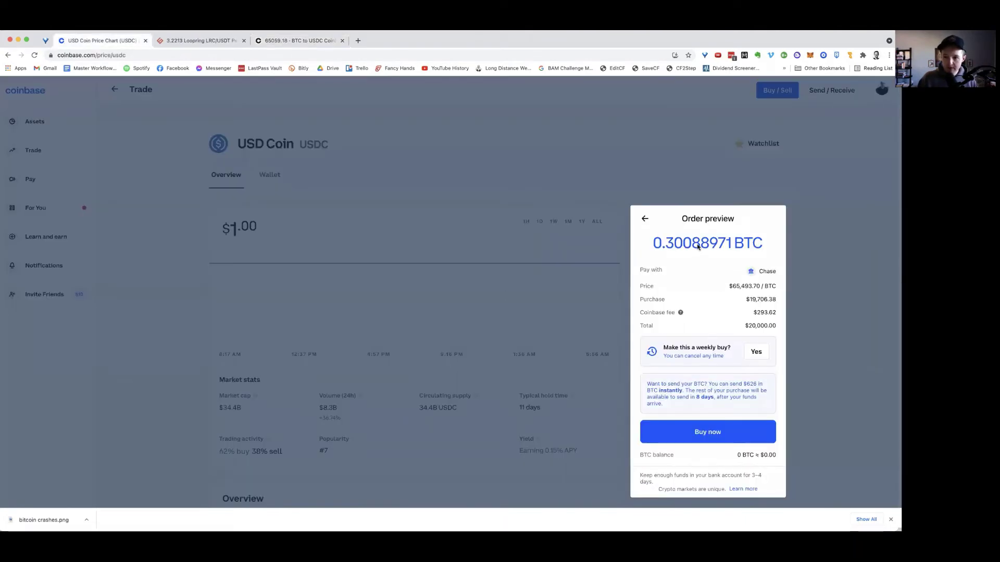
click(645, 220)
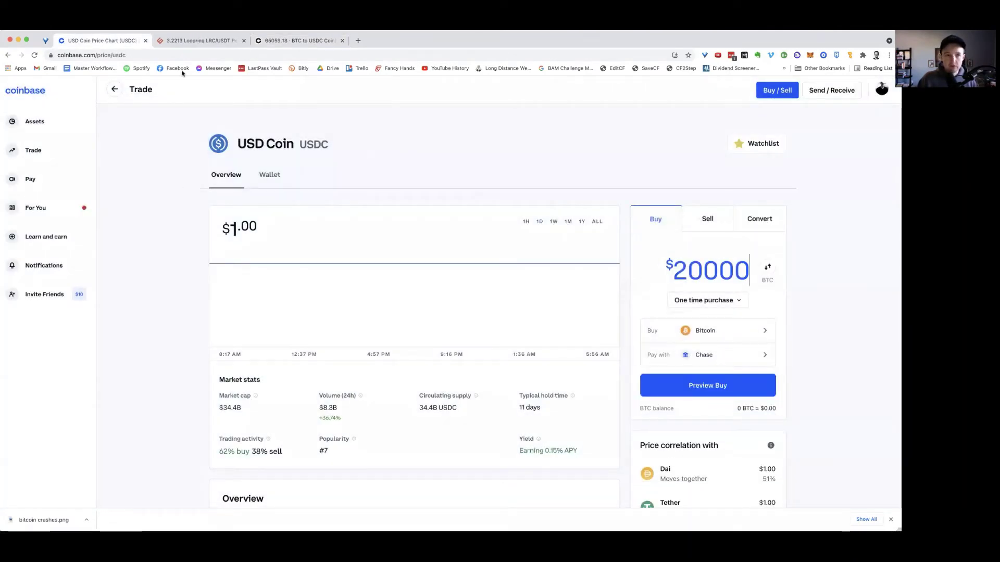
click(258, 41)
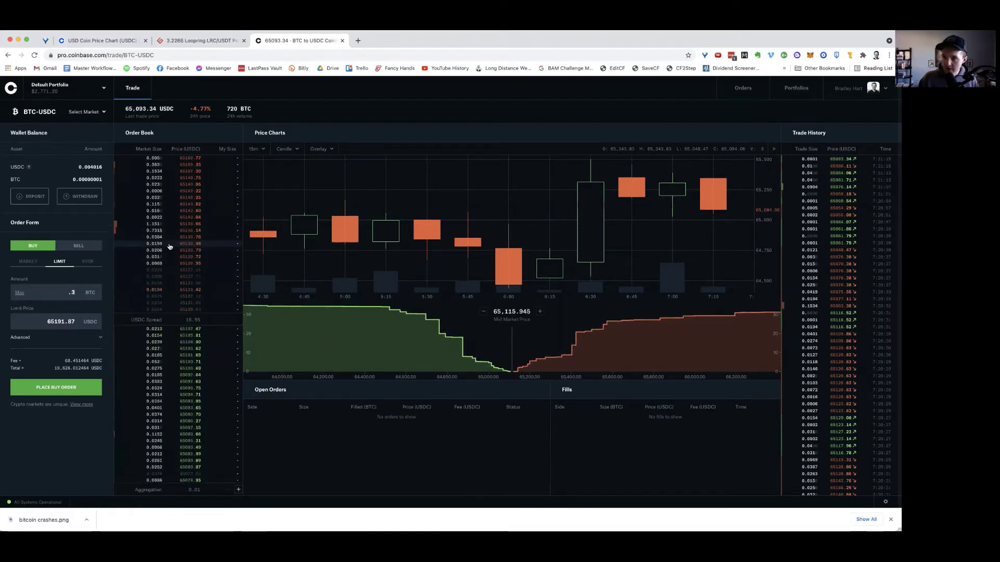
click(102, 40)
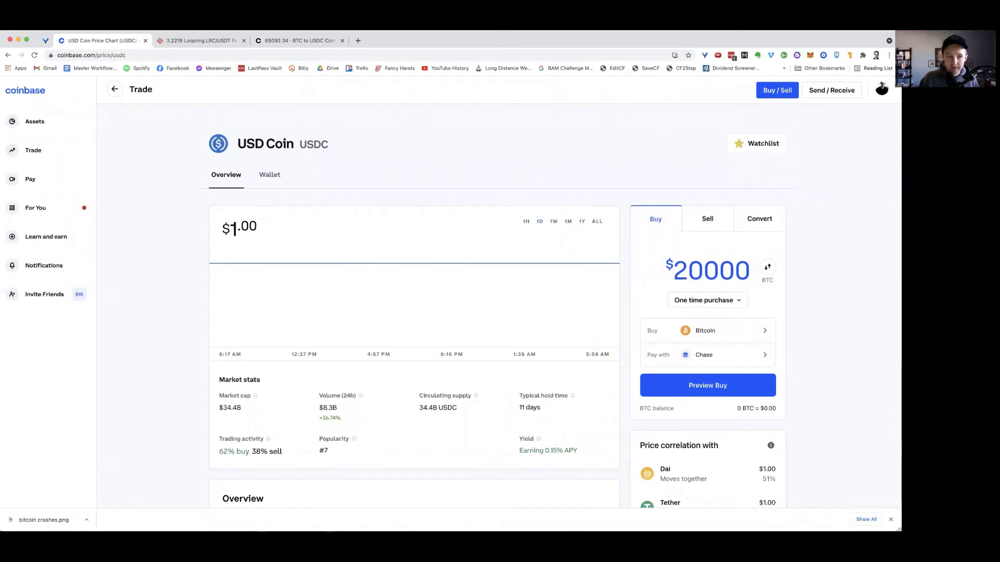
Step: Return to the Coinbase Pro BTC-USDC page with the .3 BTC limit buy
click(294, 40)
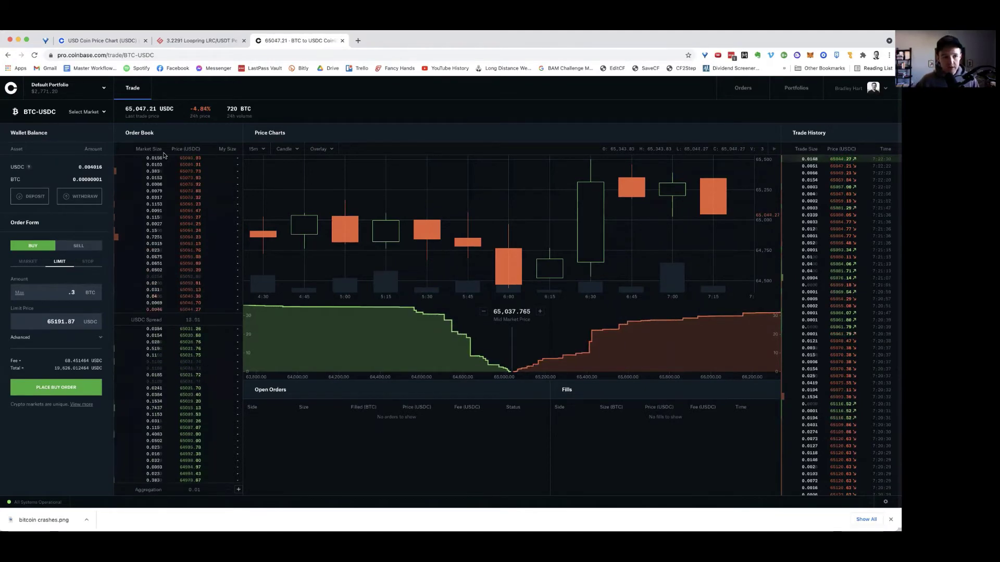
Step: Switch the trading market to ETH-USDC from the market list
click(84, 111)
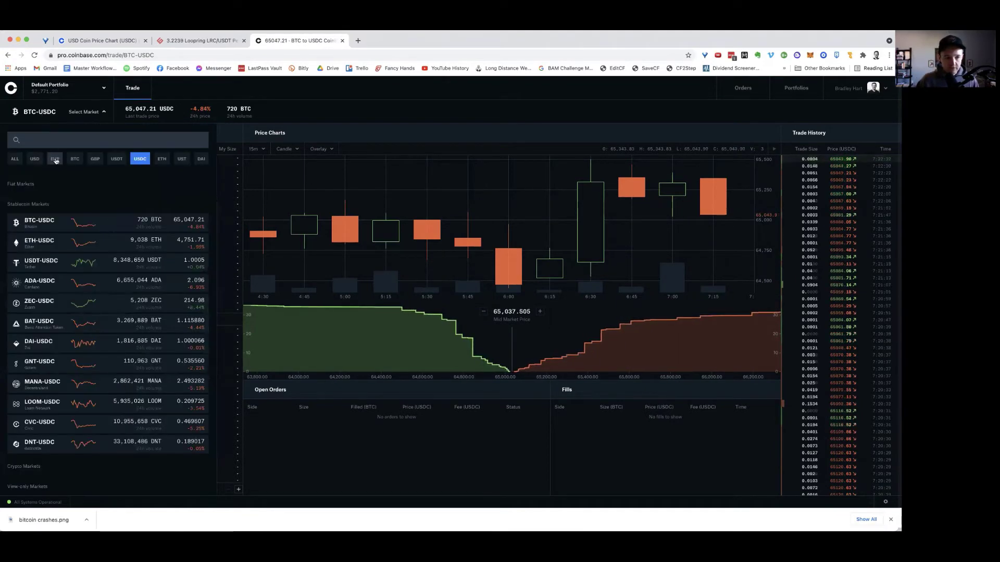
click(76, 244)
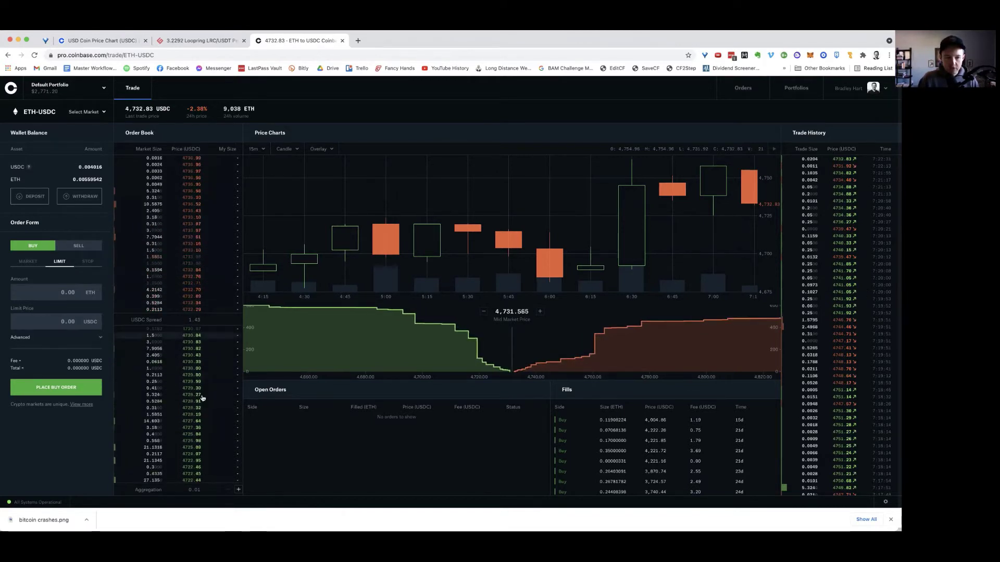
Step: Enter a 1 ETH limit amount, then set a 4500 USDC market buy showing a 15.75 USDC fee
click(71, 293)
text(1)
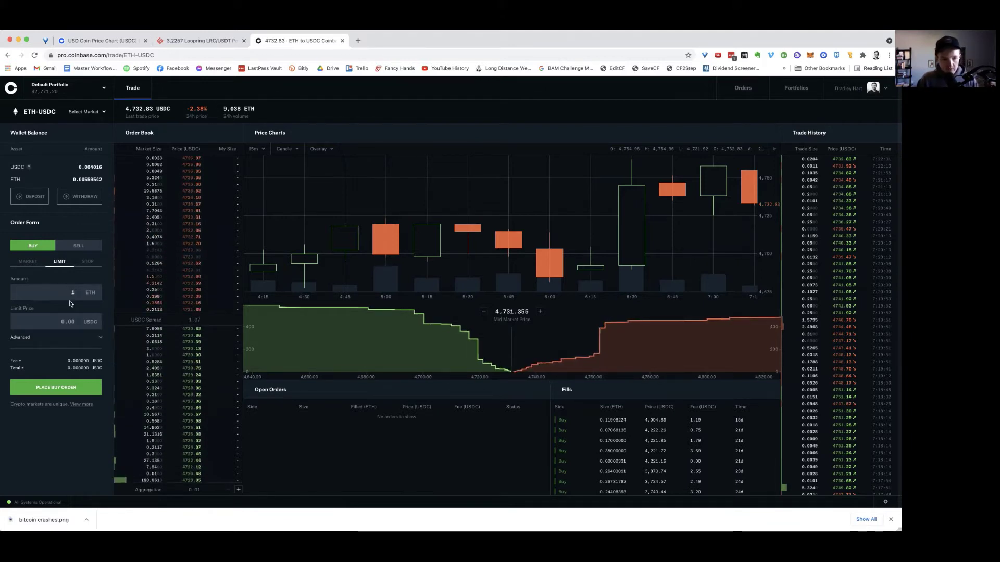
click(27, 261)
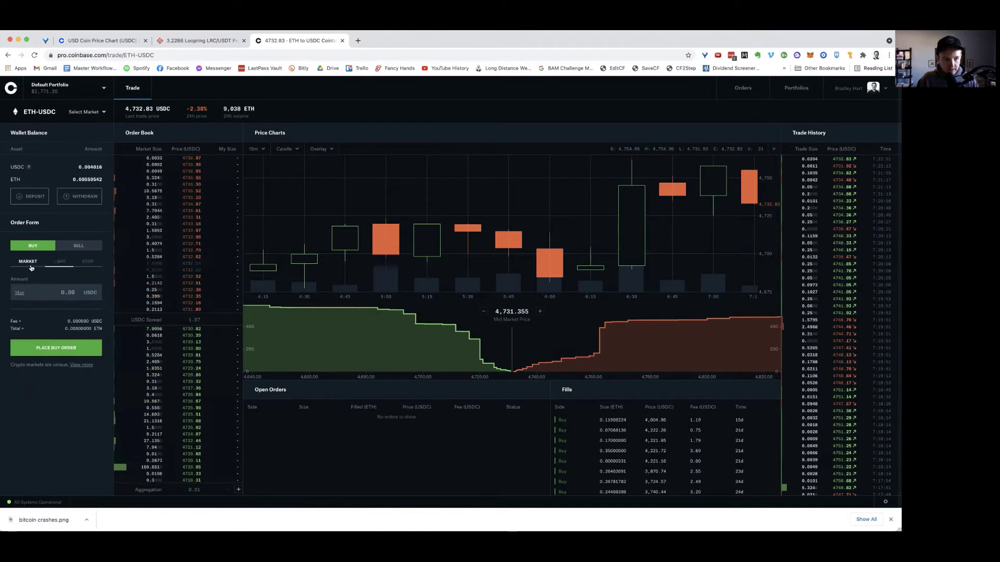
click(65, 293)
text(4)
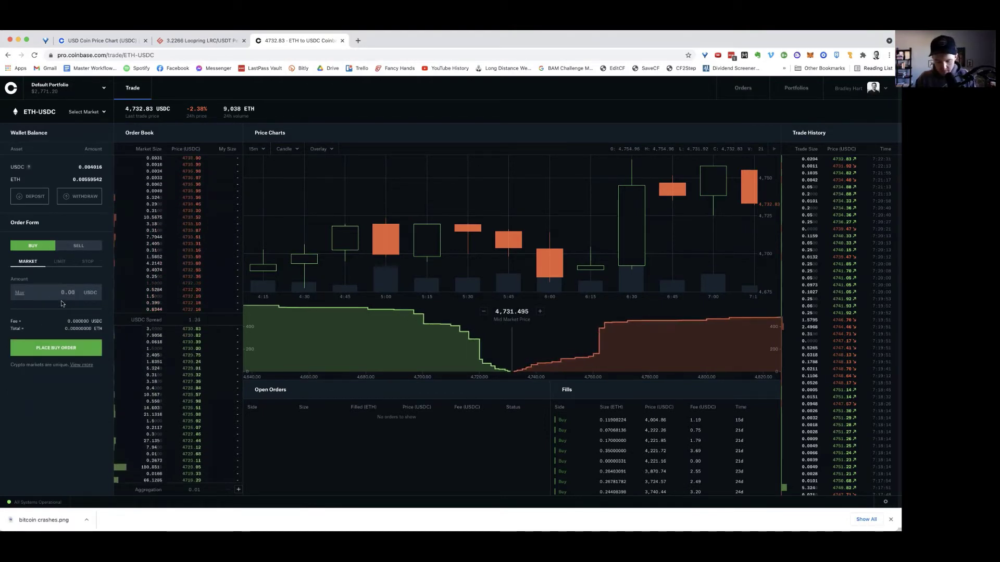
text(500)
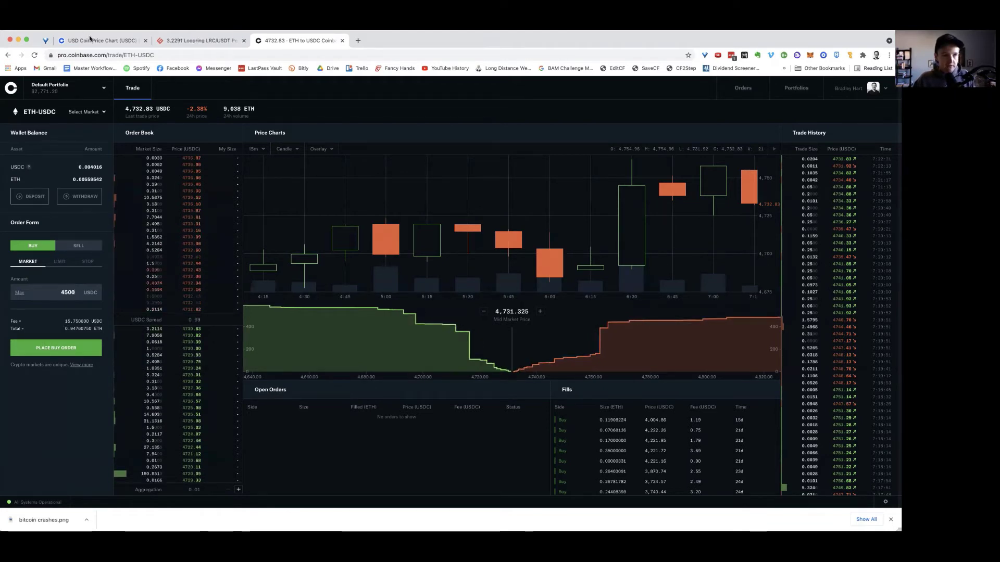
key(super+1)
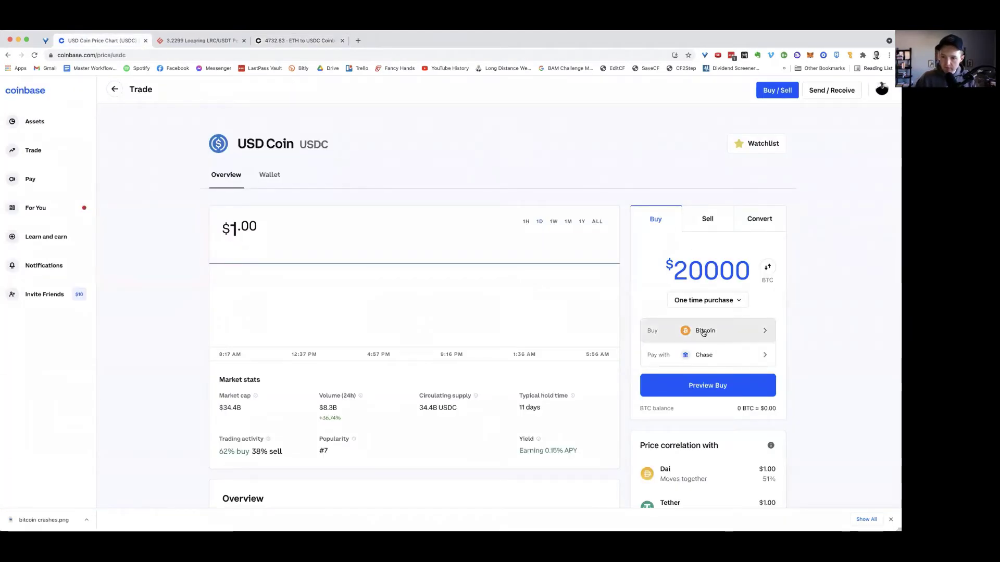
Step: Set the Coinbase buy asset to Ethereum with the amount shown in ETH
click(684, 331)
click(676, 336)
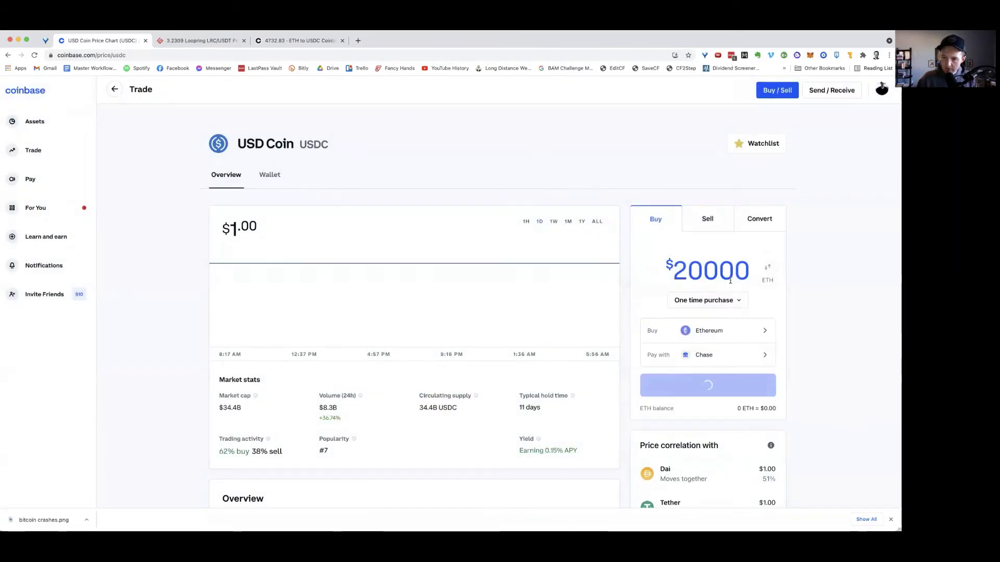
click(766, 270)
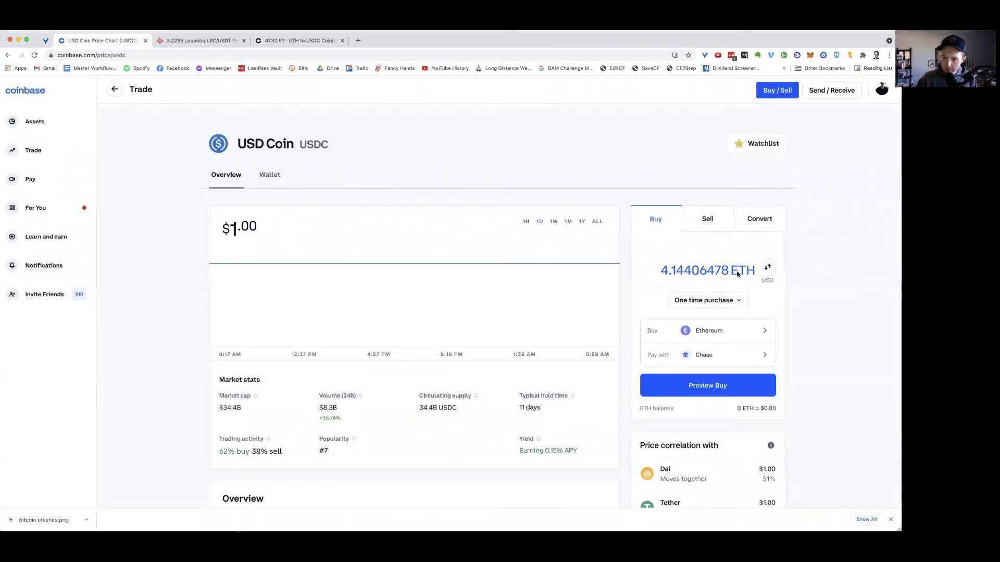
Step: Preview buying 1 ETH ($70.85 fee, $4,825.64 total), then return to Coinbase Pro ETH-USDC
text(1)
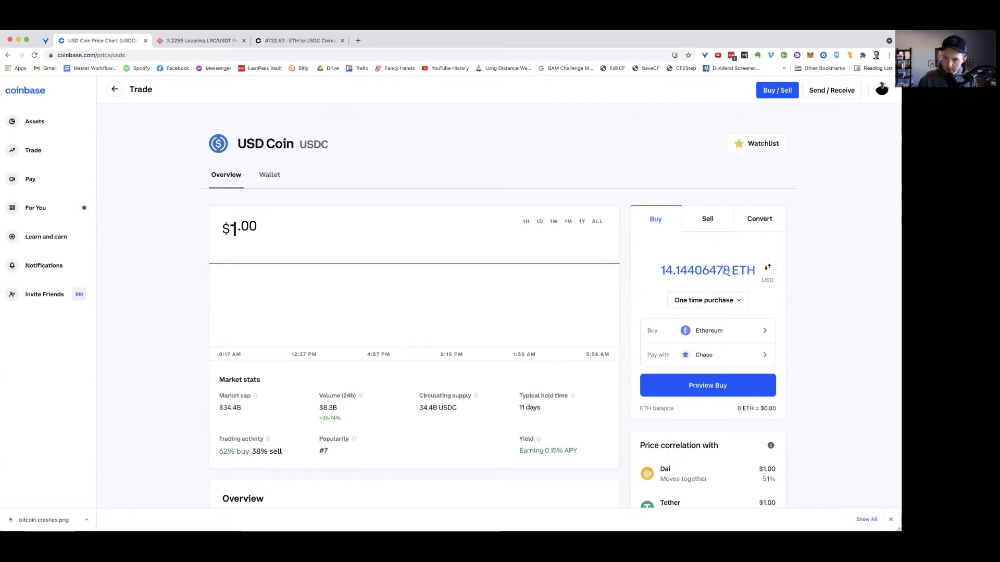
drag(730, 271, 679, 272)
key(BackSpace)
key(BackSpace)
key(BackSpace)
key(BackSpace)
key(BackSpace)
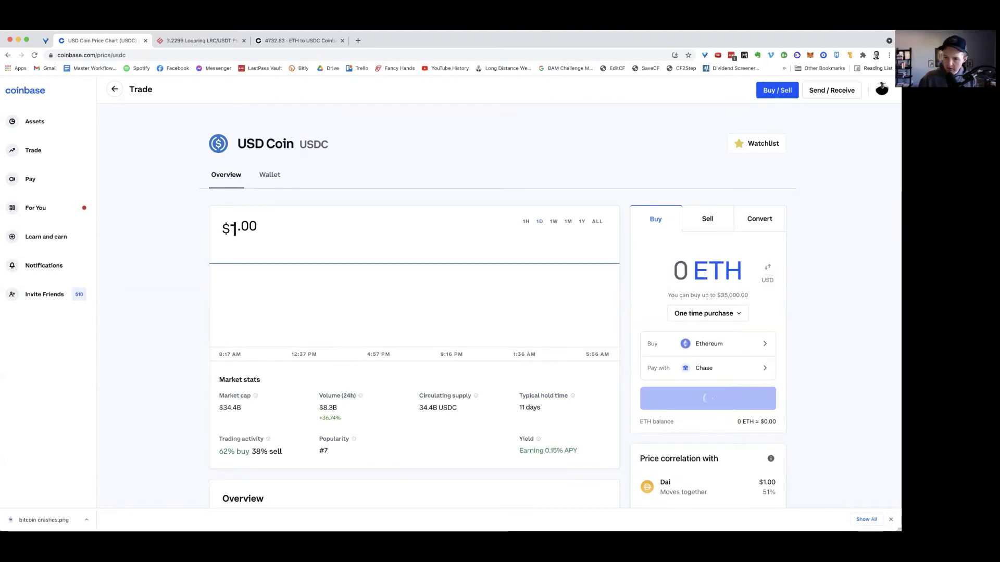
text(1)
click(732, 387)
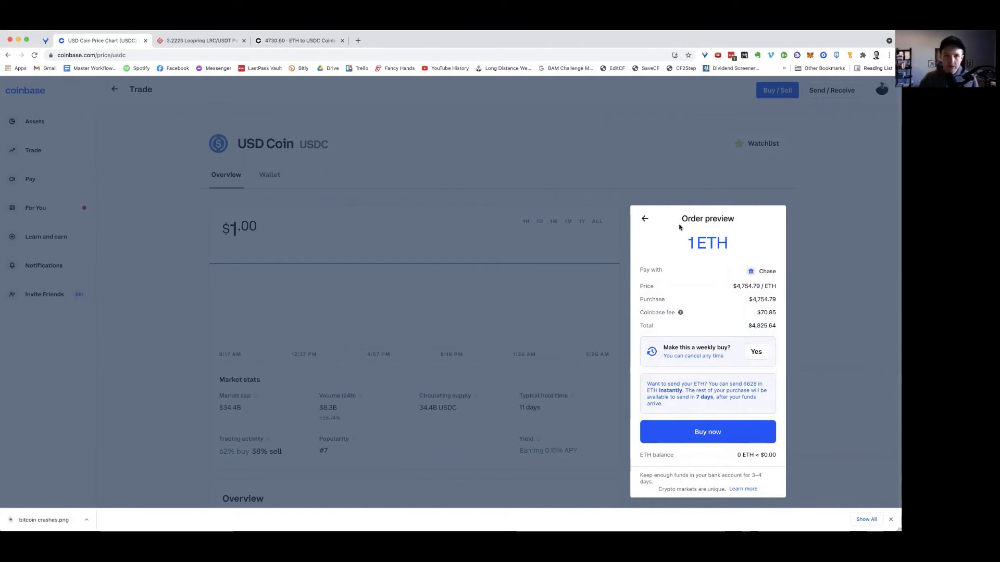
click(297, 41)
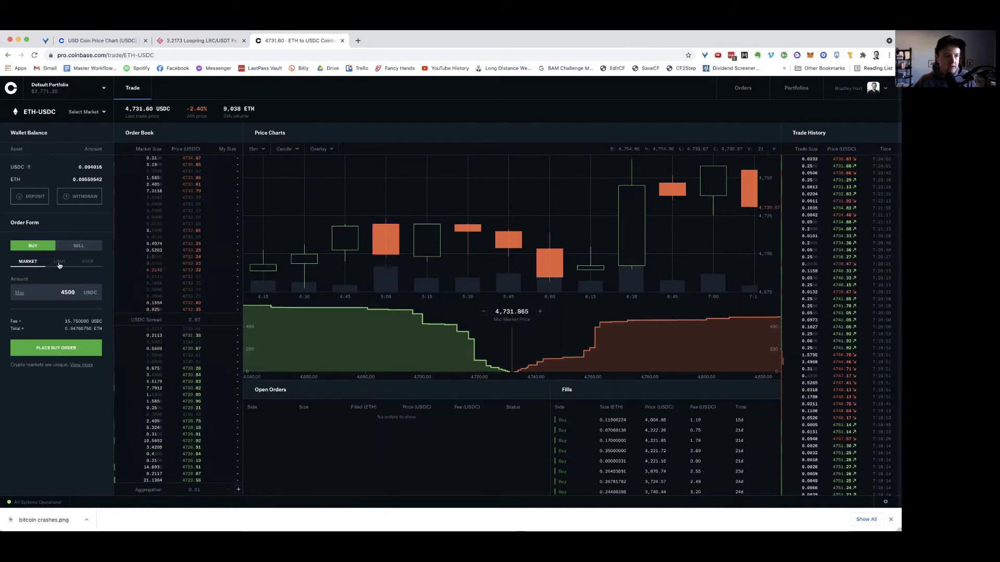
Step: Switch the ETH-USDC order form to Stop, showing stop price 0.00 and limit price 65191.87 USDC
click(88, 261)
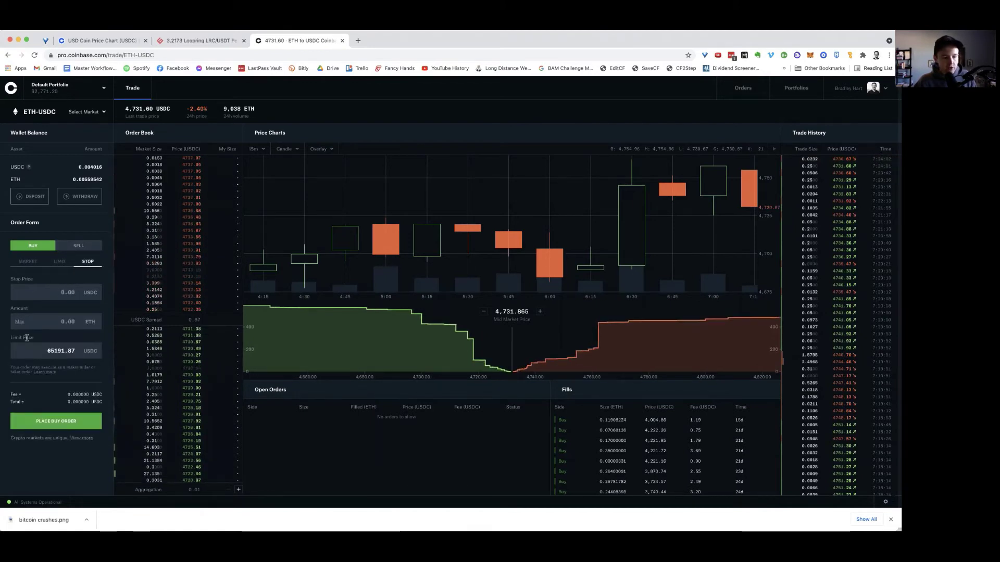